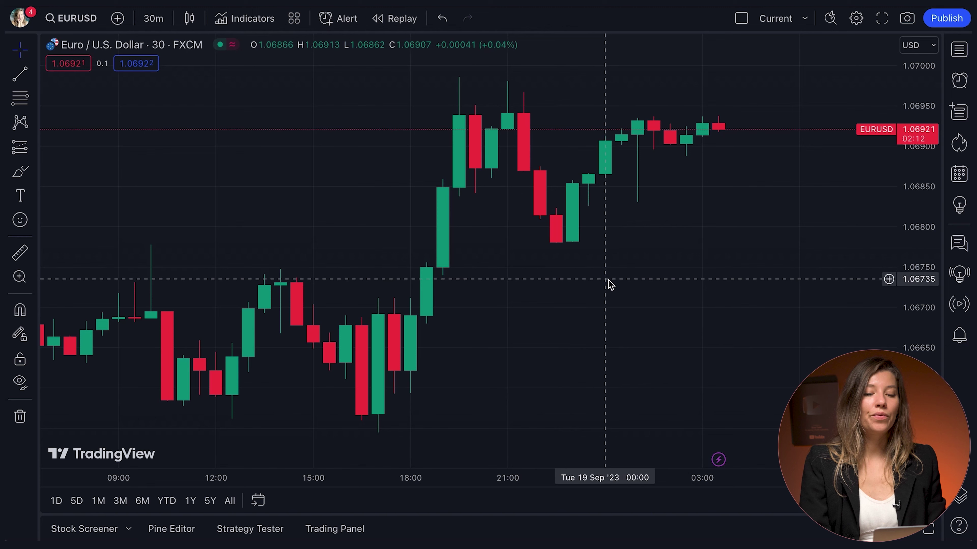
Step: Pan and zoom out the EUR/USD 30-minute chart until candles back to Friday 15 Sep show
{"action": "mouse_move", "coordinate": [610, 312]}
{"action": "left_mouse_down"}
{"action": "mouse_move", "coordinate": [548, 312]}
{"action": "mouse_move", "coordinate": [592, 315]}
{"action": "left_mouse_up"}
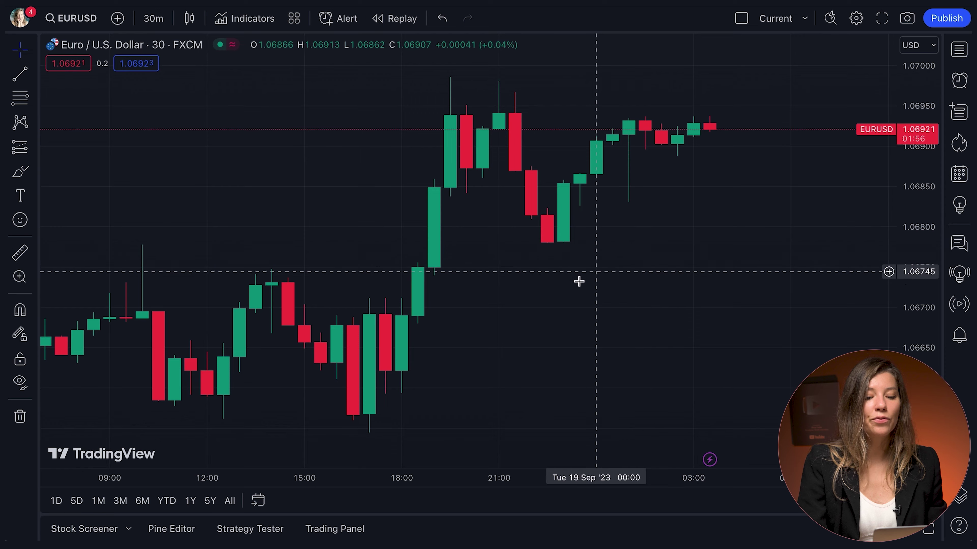
{"action": "left_click_drag", "start_coordinate": [538, 291], "coordinate": [469, 285]}
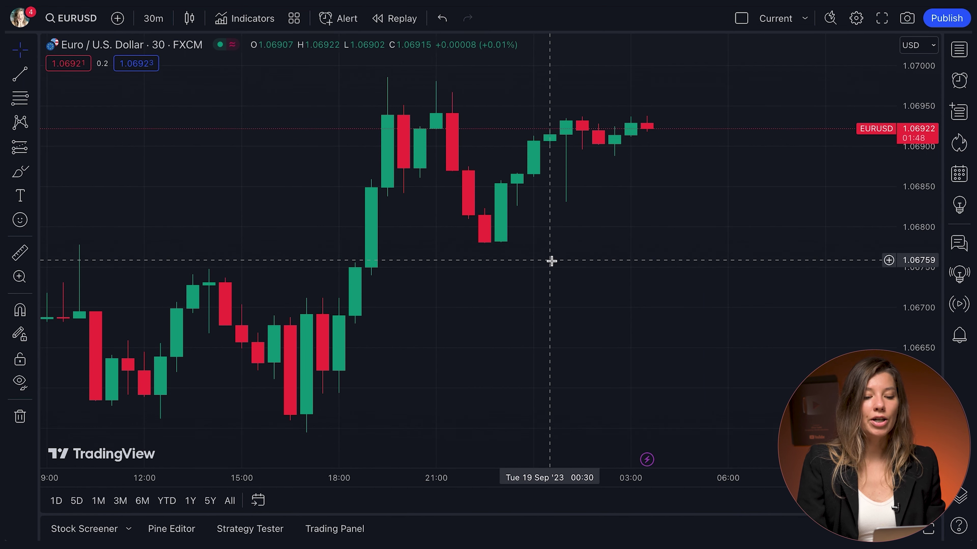
{"action": "scroll", "coordinate": [551, 260], "scroll_direction": "right", "scroll_amount": 2}
{"action": "left_click_drag", "start_coordinate": [512, 267], "coordinate": [596, 268]}
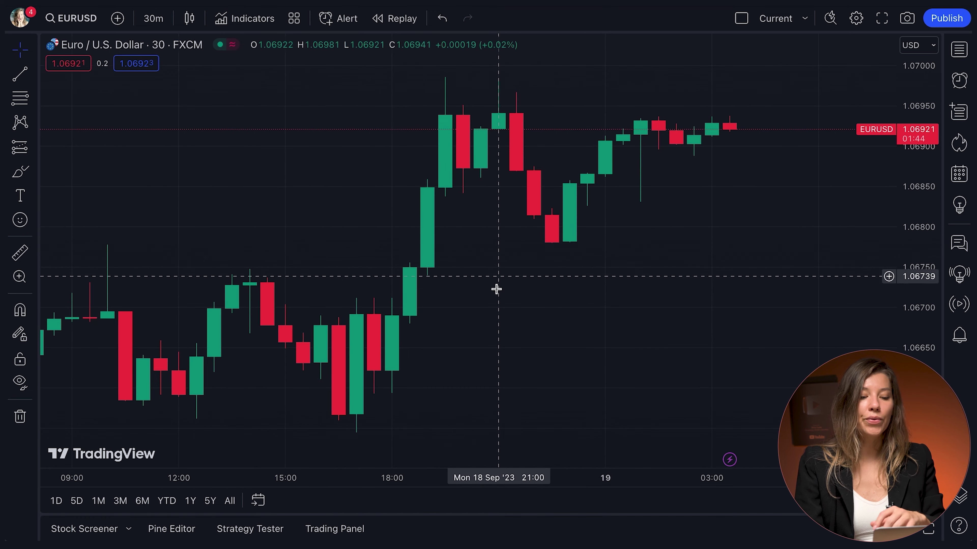
{"action": "scroll", "coordinate": [496, 296], "scroll_direction": "left", "scroll_amount": 4}
{"action": "scroll", "coordinate": [497, 302], "scroll_direction": "left", "scroll_amount": 10}
{"action": "scroll", "coordinate": [497, 304], "scroll_direction": "down", "scroll_amount": 3}
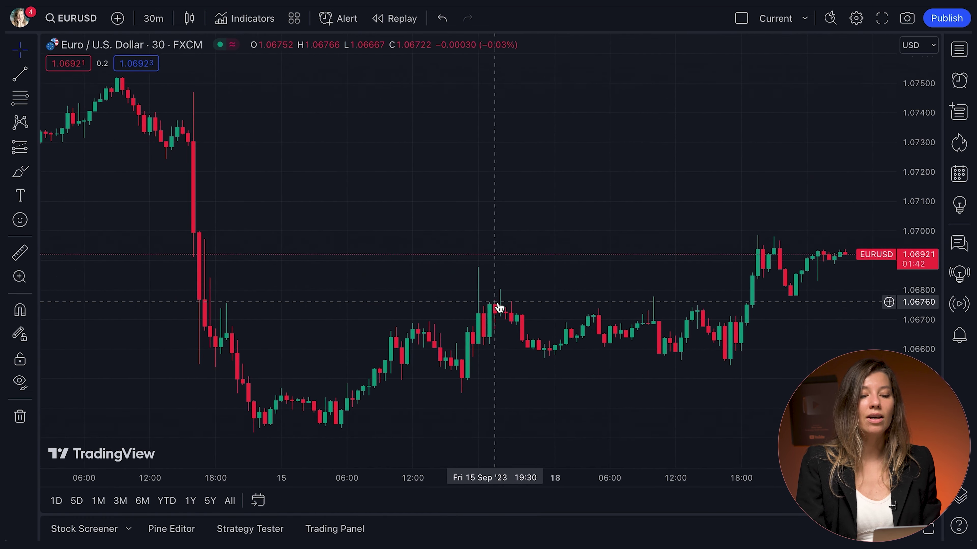
Step: Pan to the most recent candles and zoom in on evening 18 Sep through early 19 Sep
{"action": "left_click_drag", "start_coordinate": [368, 277], "coordinate": [318, 297]}
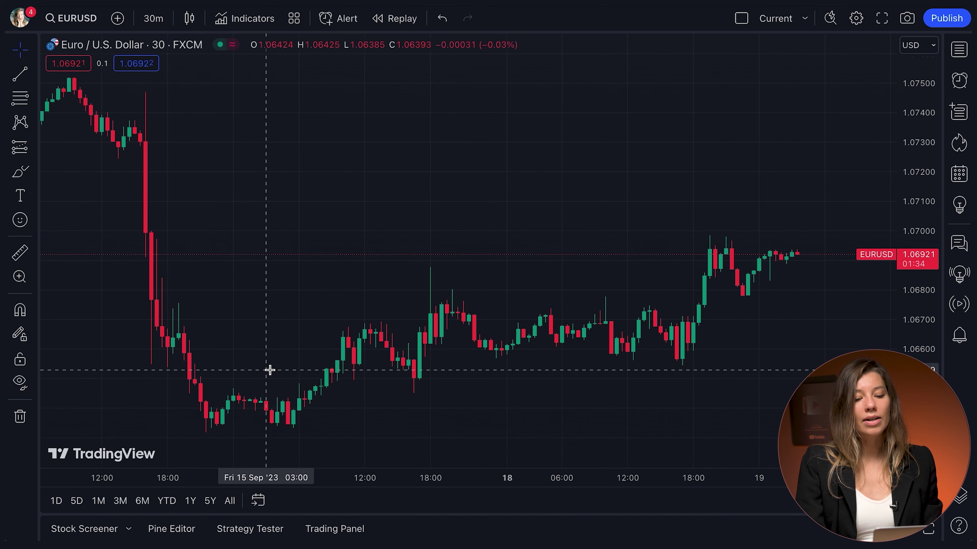
{"action": "left_click_drag", "start_coordinate": [650, 301], "coordinate": [492, 298]}
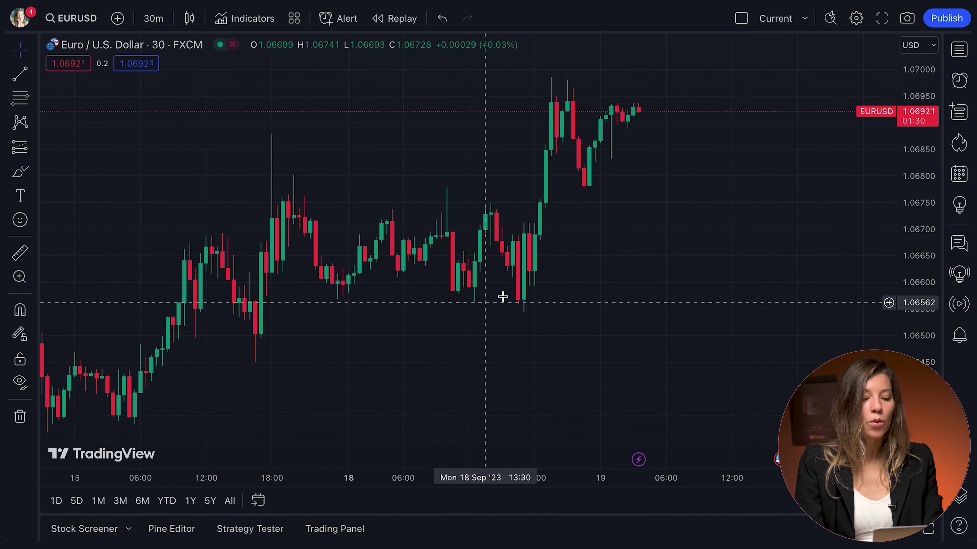
{"action": "scroll", "coordinate": [585, 239], "scroll_direction": "right", "scroll_amount": 8}
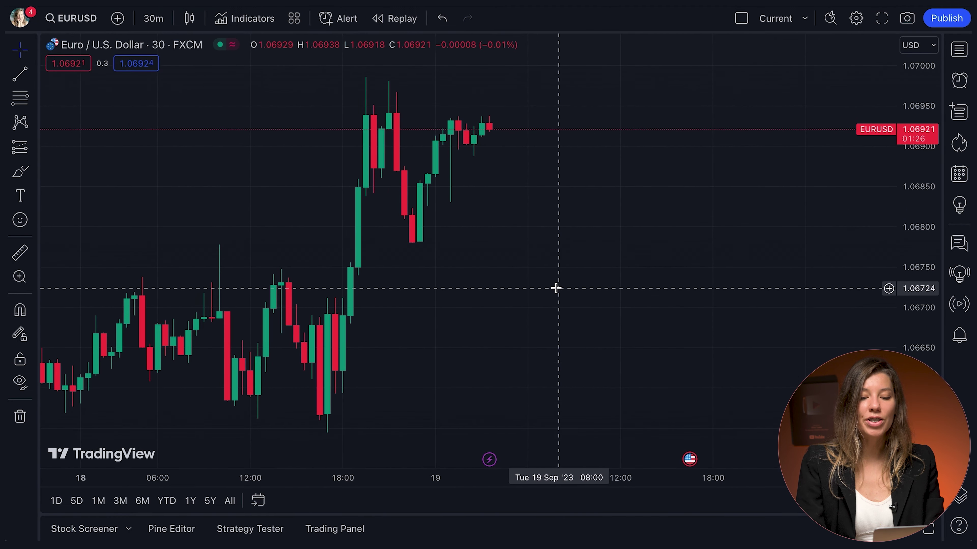
{"action": "scroll", "coordinate": [556, 286], "scroll_direction": "up", "scroll_amount": 5}
{"action": "left_click_drag", "start_coordinate": [422, 279], "coordinate": [690, 272]}
{"action": "scroll", "coordinate": [516, 208], "scroll_direction": "up", "scroll_amount": 4}
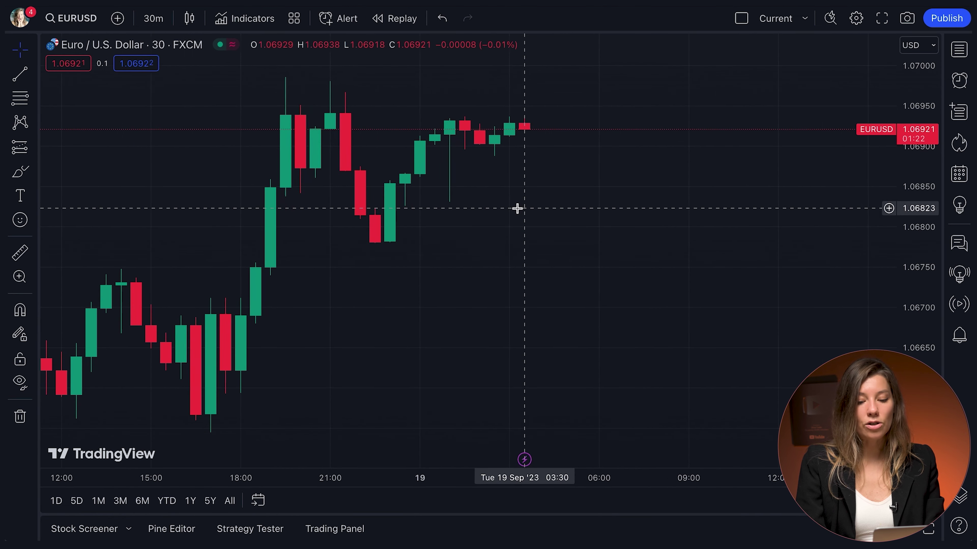
{"action": "left_click_drag", "start_coordinate": [458, 194], "coordinate": [631, 199]}
{"action": "scroll", "coordinate": [555, 255], "scroll_direction": "up", "scroll_amount": 5}
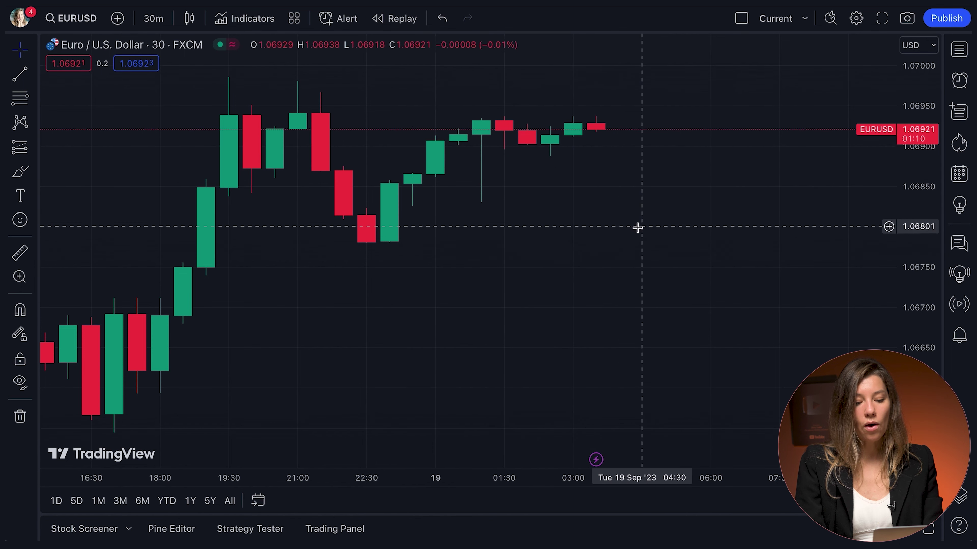
Step: Pan and zoom to frame the 18 Sep rally from about 1.0665 to near 1.0699
{"action": "left_click_drag", "start_coordinate": [646, 234], "coordinate": [557, 236]}
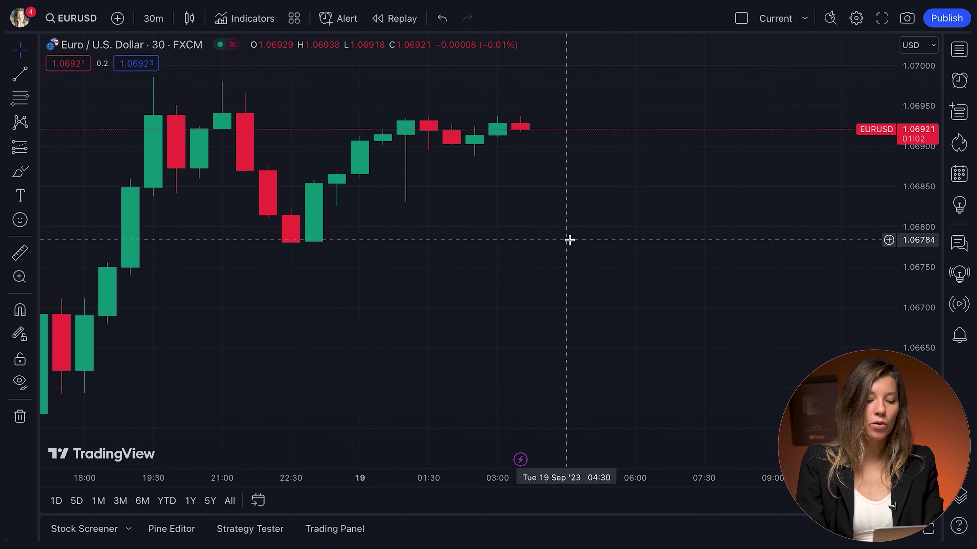
{"action": "left_click_drag", "start_coordinate": [530, 235], "coordinate": [716, 232]}
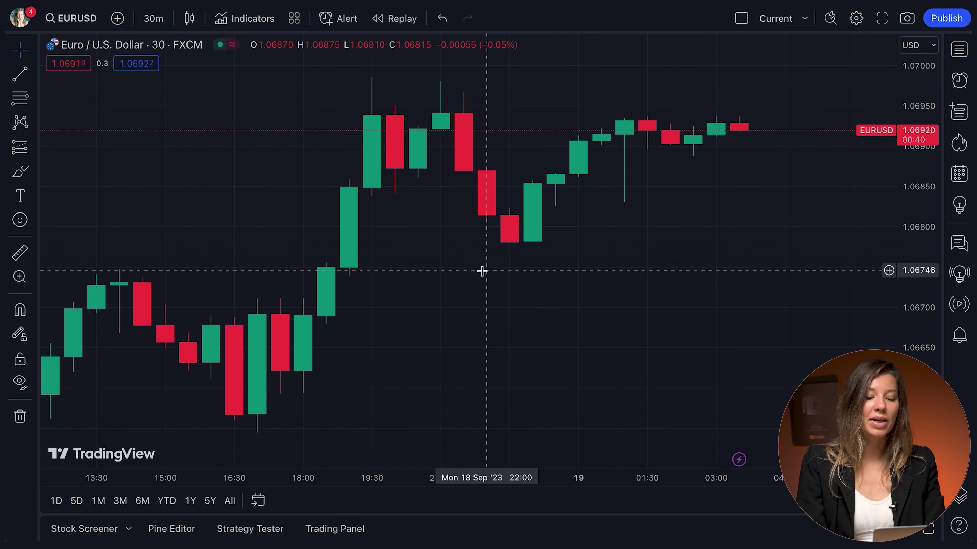
{"action": "scroll", "coordinate": [480, 271], "scroll_direction": "down", "scroll_amount": 2}
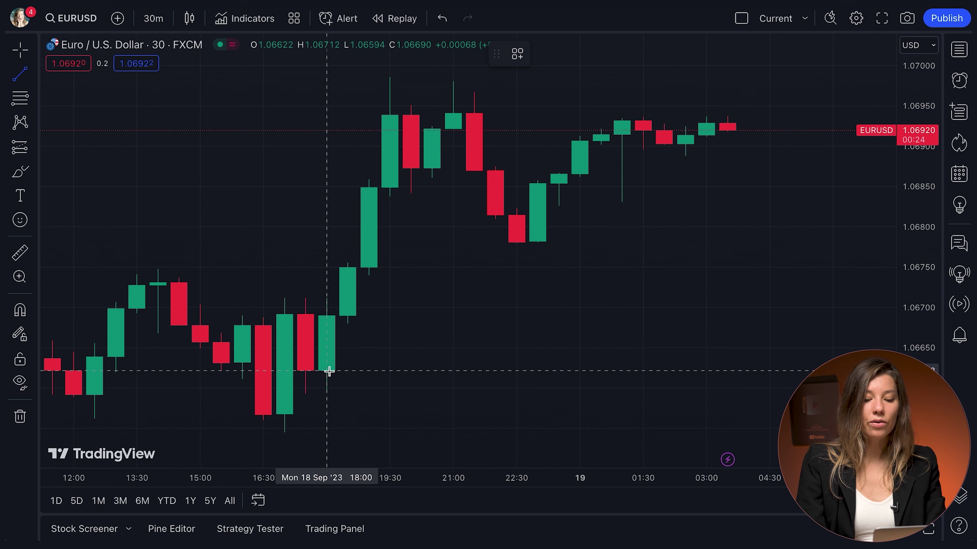
{"action": "left_click", "coordinate": [329, 371]}
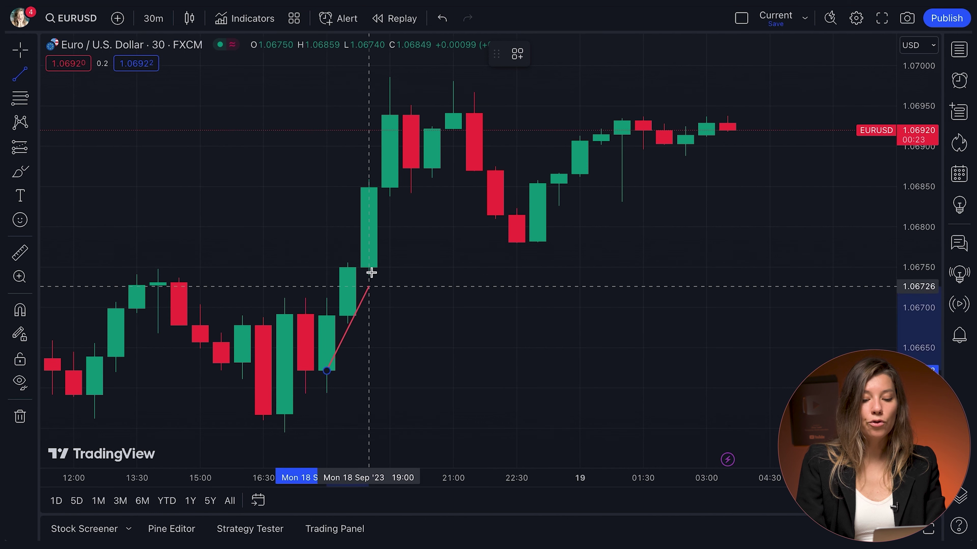
{"action": "left_click", "coordinate": [389, 139]}
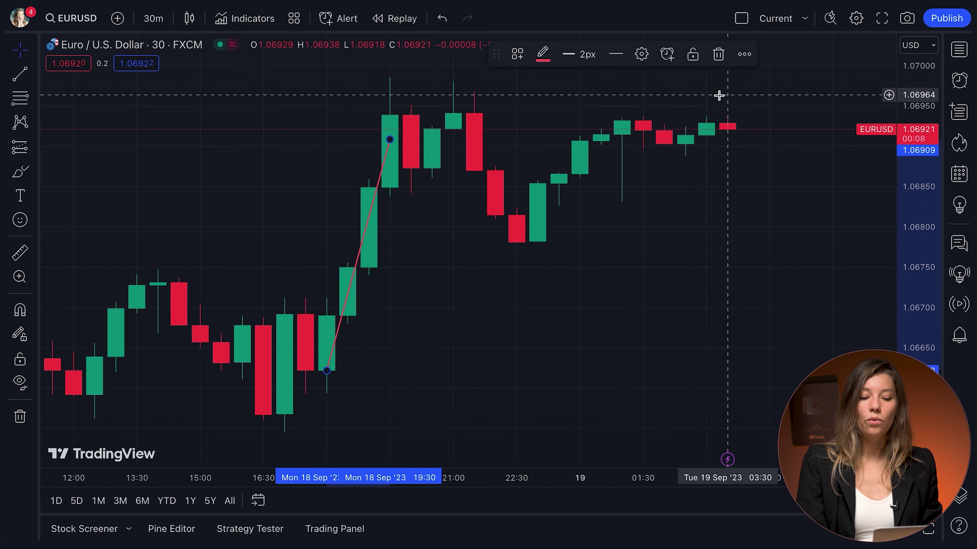
{"action": "left_click", "coordinate": [718, 54]}
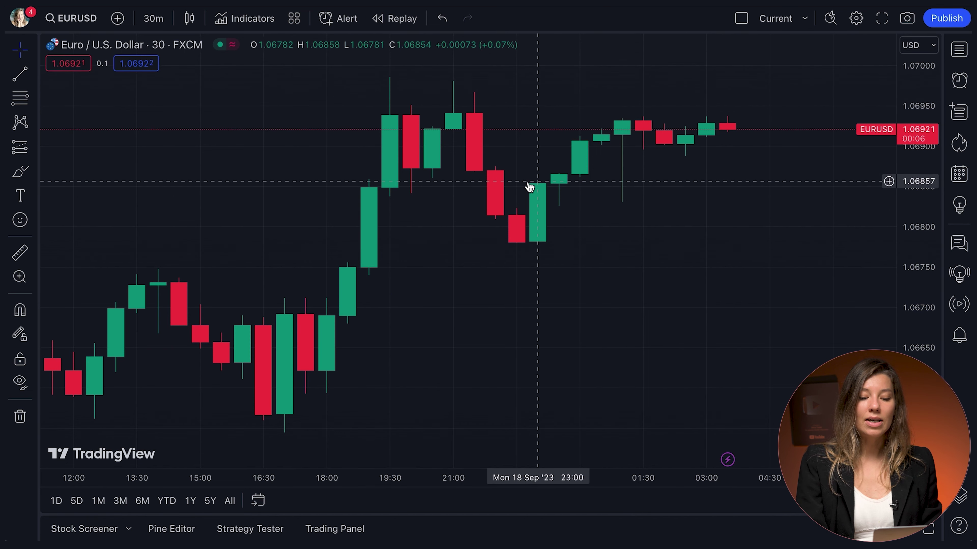
{"action": "scroll", "coordinate": [529, 187], "scroll_direction": "up", "scroll_amount": 3}
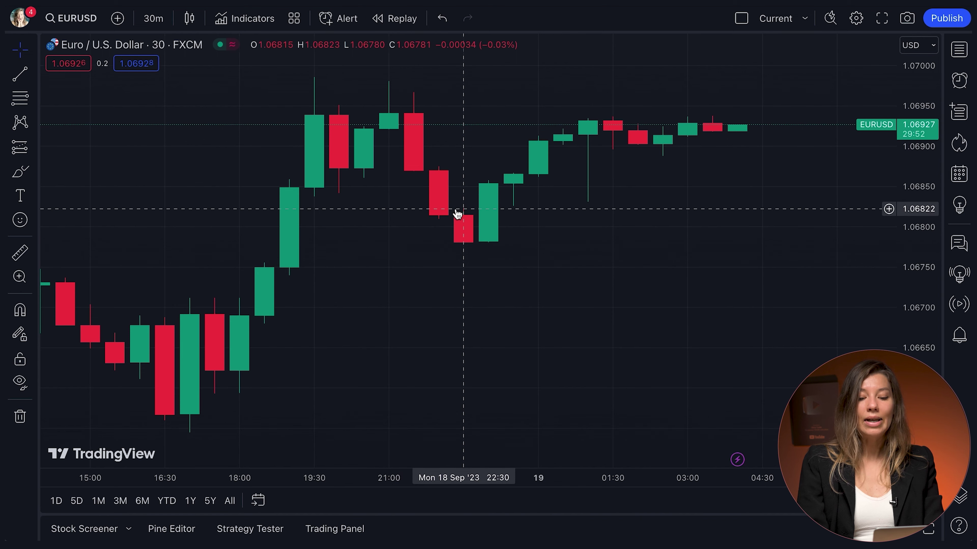
{"action": "left_click", "coordinate": [24, 77]}
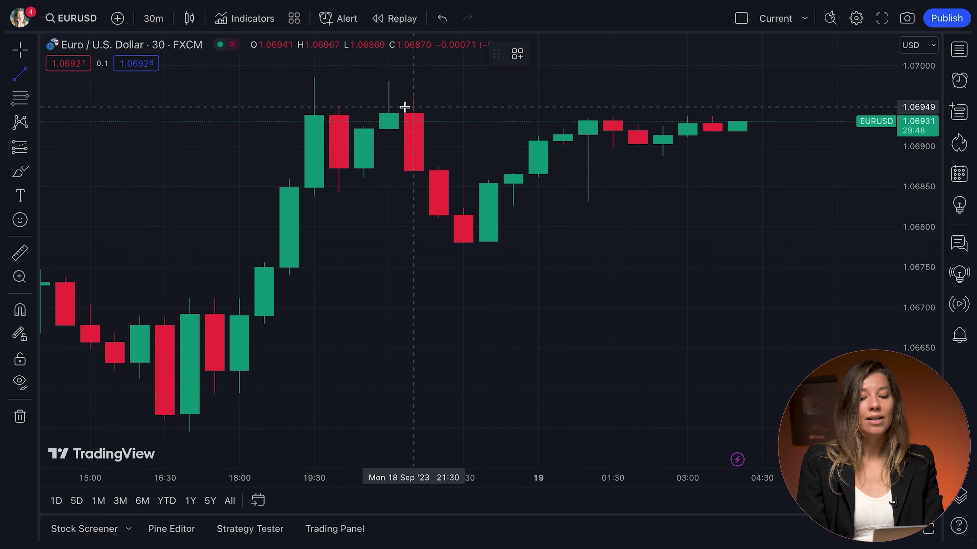
{"action": "left_click_drag", "start_coordinate": [405, 107], "coordinate": [455, 187]}
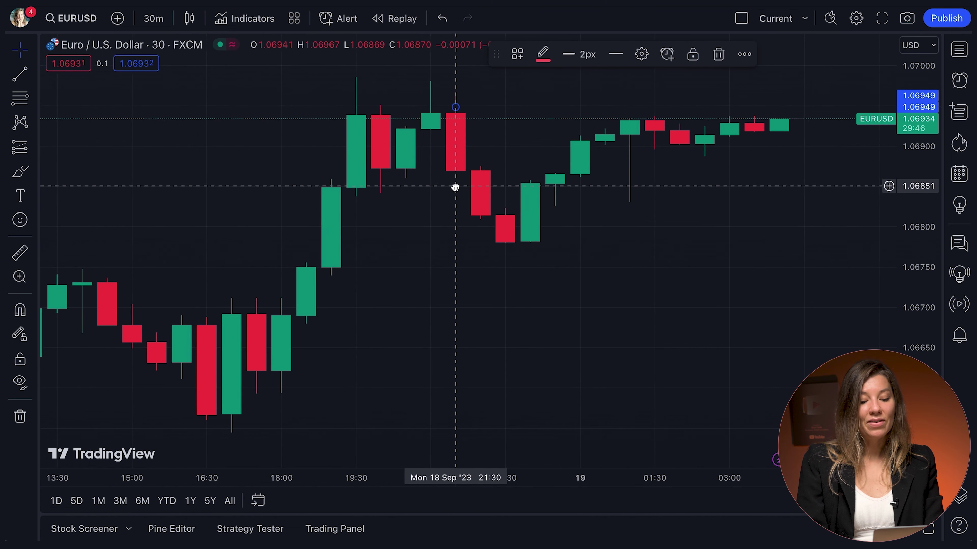
{"action": "left_click", "coordinate": [456, 122]}
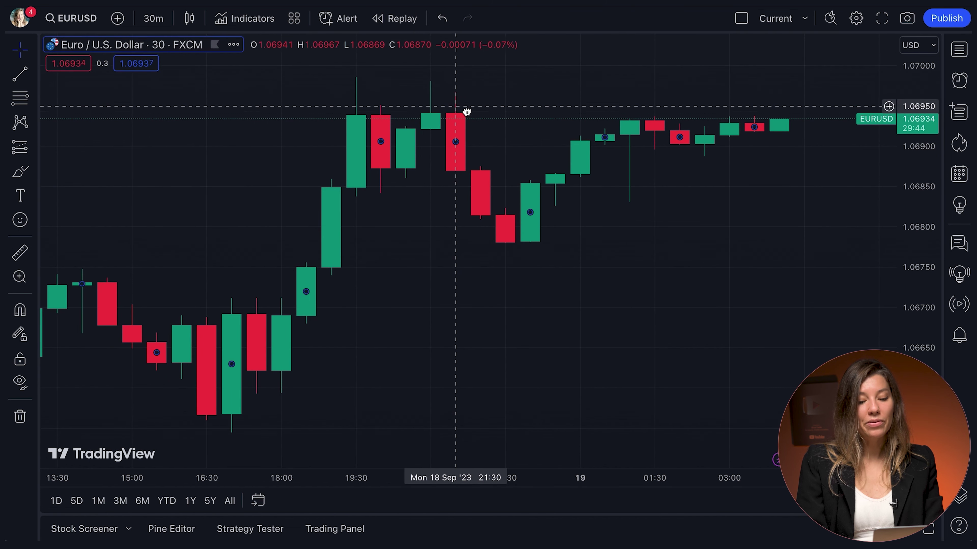
{"action": "left_click_drag", "start_coordinate": [466, 112], "coordinate": [488, 115]}
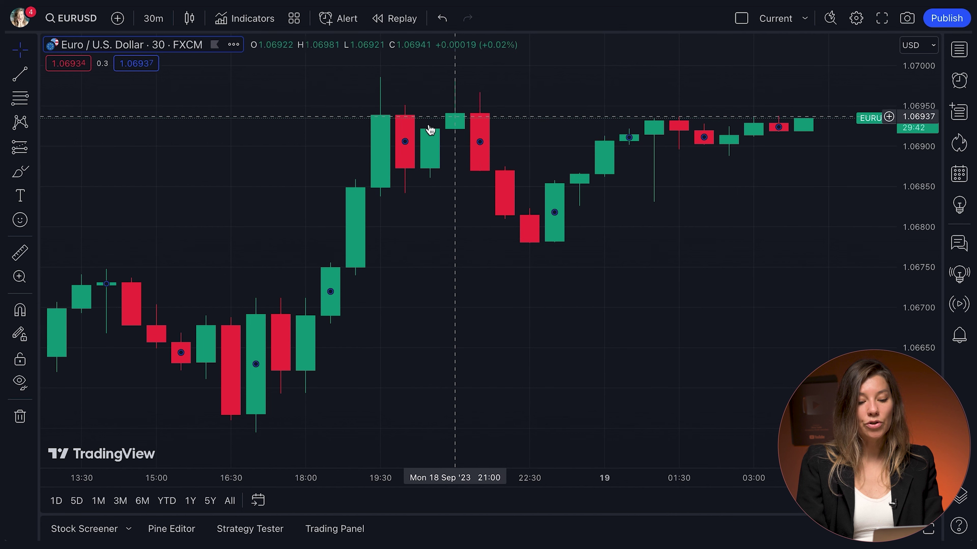
{"action": "left_click", "coordinate": [20, 73]}
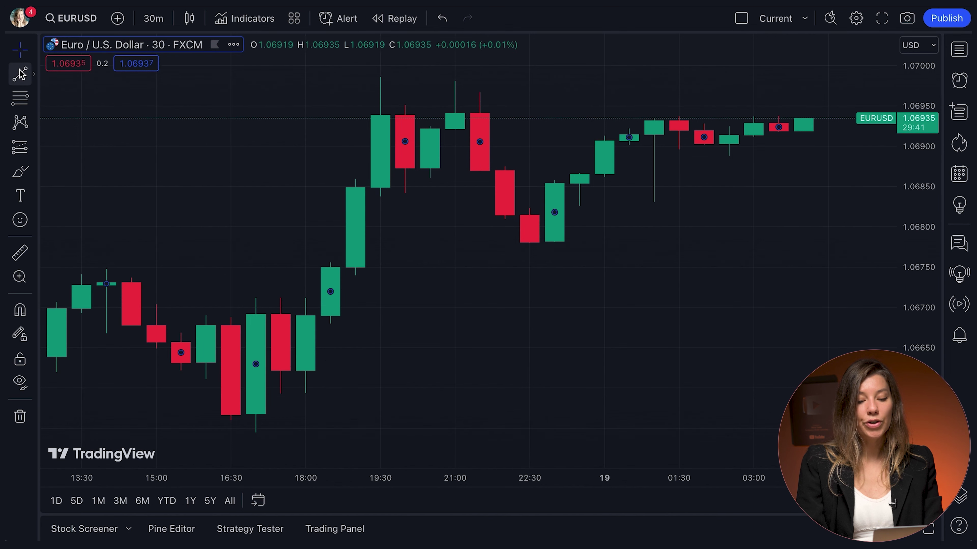
{"action": "left_click", "coordinate": [490, 110]}
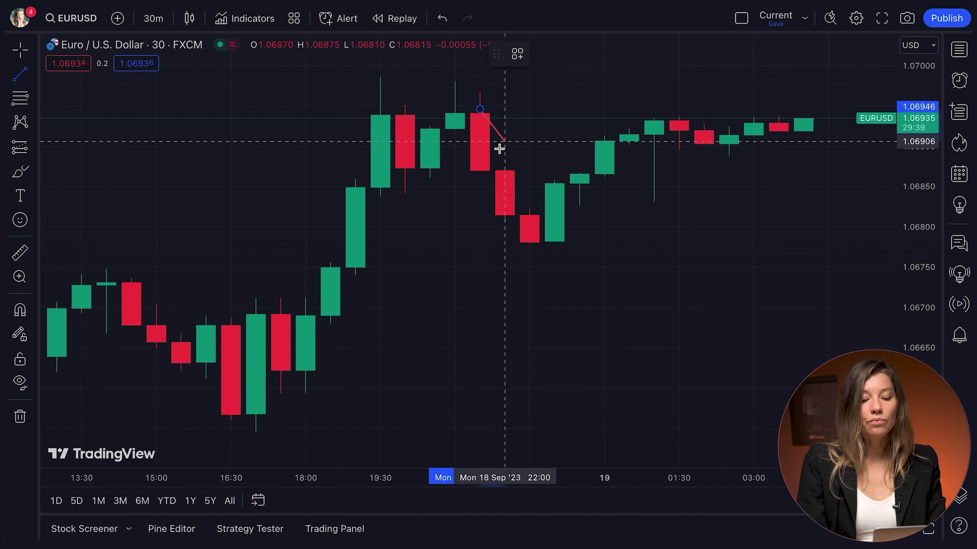
{"action": "left_click", "coordinate": [540, 243]}
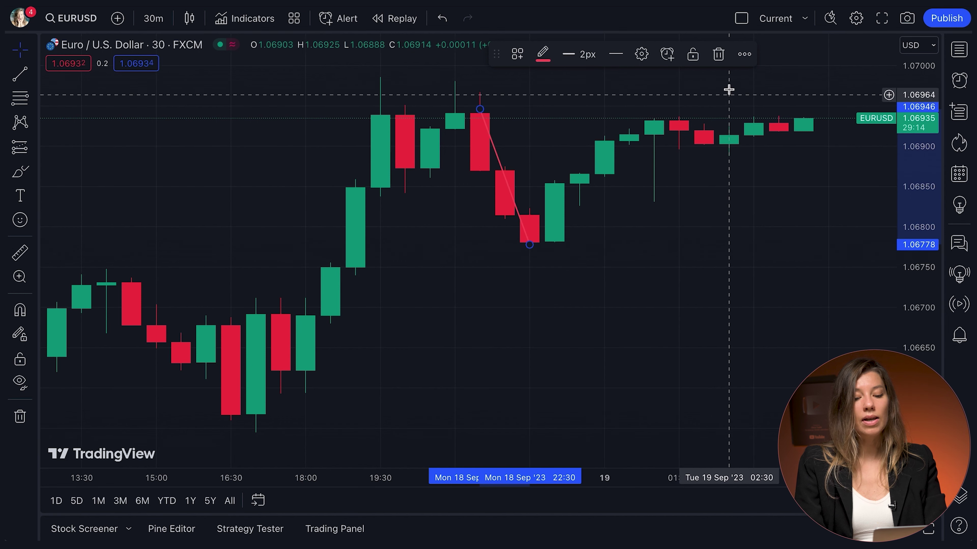
{"action": "left_click", "coordinate": [719, 55]}
{"action": "left_click_drag", "start_coordinate": [584, 247], "coordinate": [608, 250]}
{"action": "scroll", "coordinate": [497, 299], "scroll_direction": "down", "scroll_amount": 5}
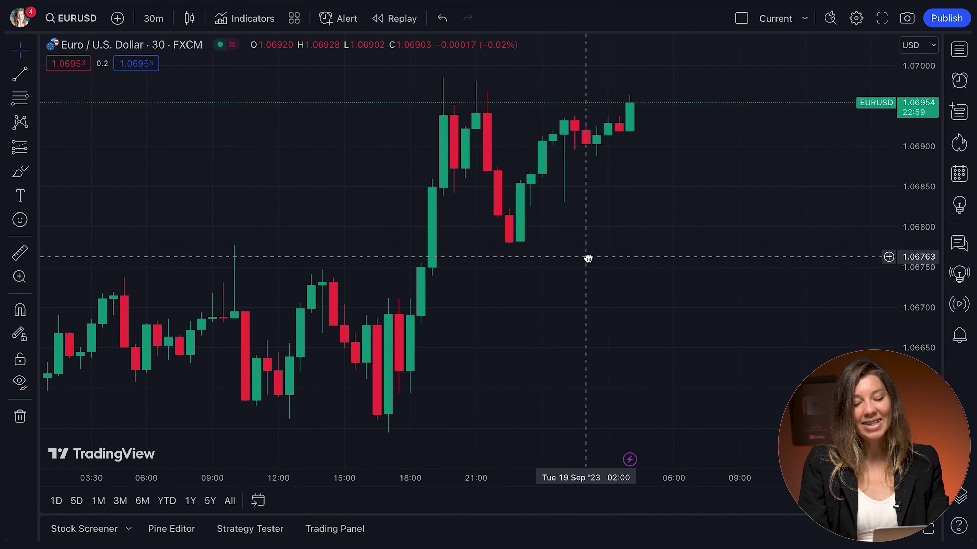
Step: Pan and zoom in on the EUR/USD candles, then show the chart-style list
{"action": "left_click_drag", "start_coordinate": [588, 259], "coordinate": [523, 258]}
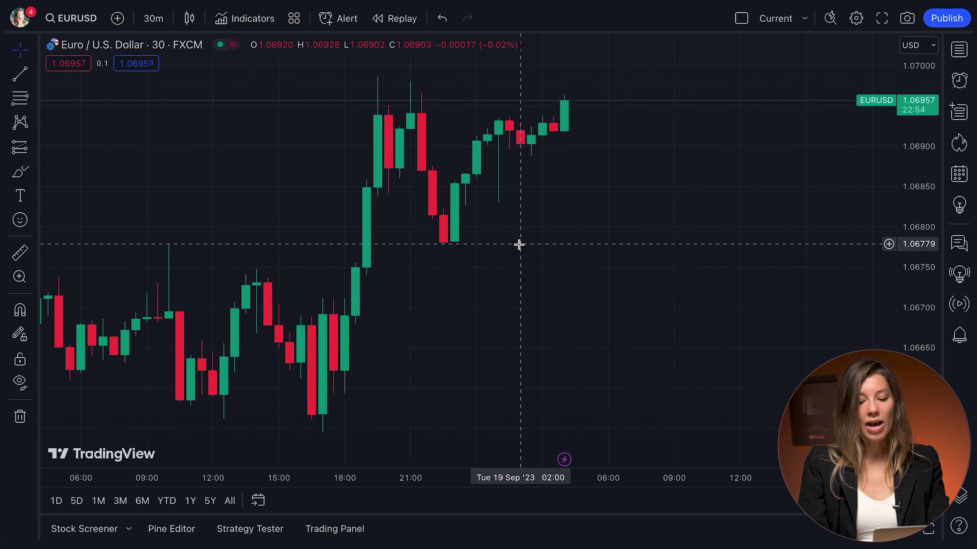
{"action": "scroll", "coordinate": [518, 245], "scroll_direction": "up", "scroll_amount": 2}
{"action": "left_click_drag", "start_coordinate": [473, 213], "coordinate": [627, 203]}
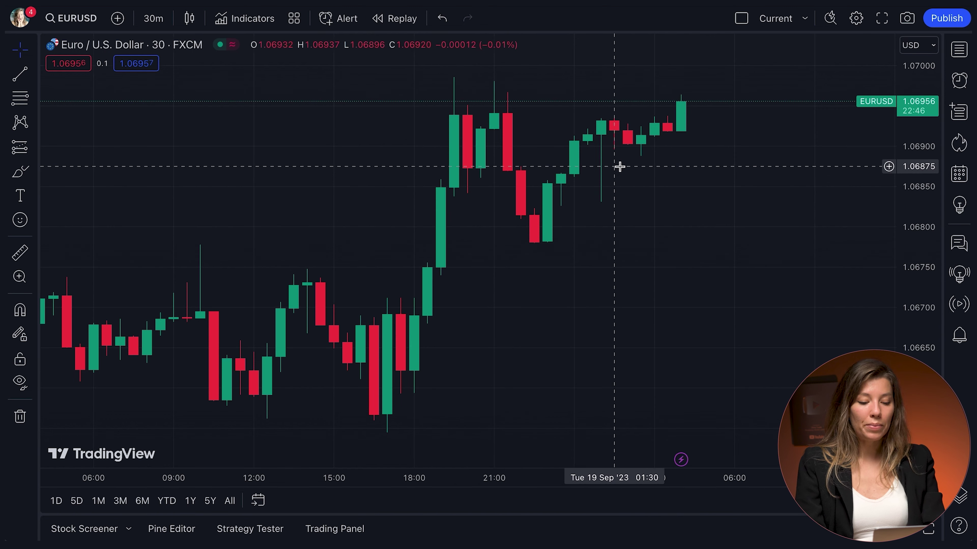
{"action": "scroll", "coordinate": [622, 165], "scroll_direction": "up", "scroll_amount": 3}
{"action": "left_click_drag", "start_coordinate": [488, 199], "coordinate": [632, 197]}
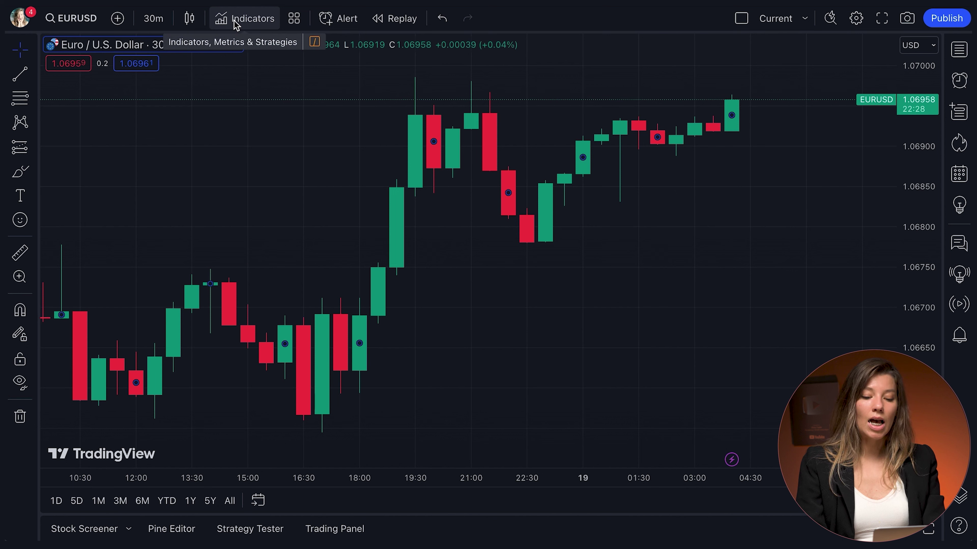
{"action": "left_click", "coordinate": [190, 20]}
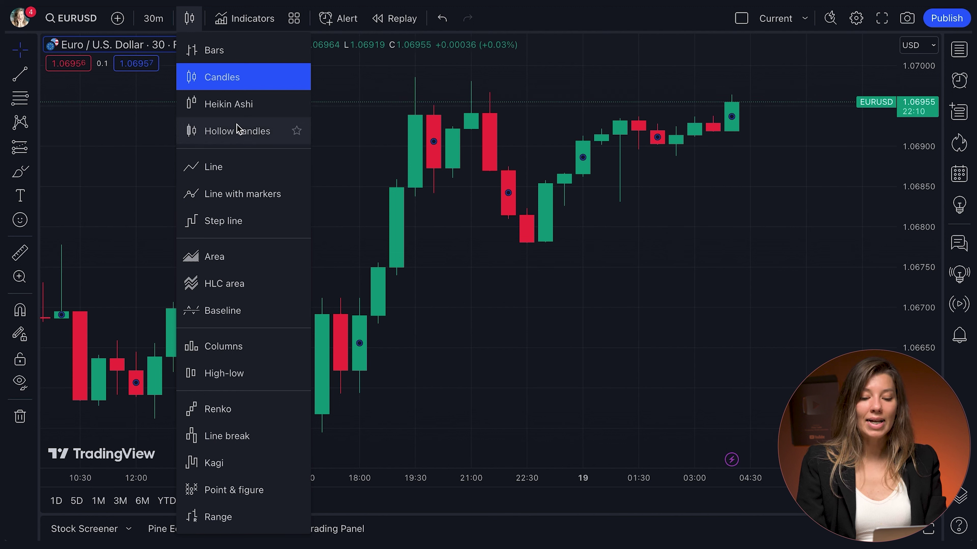
Step: Switch the chart style to Line, pan across earlier and later prices, and reopen the style list
{"action": "left_click", "coordinate": [241, 171]}
{"action": "left_click_drag", "start_coordinate": [331, 202], "coordinate": [265, 221]}
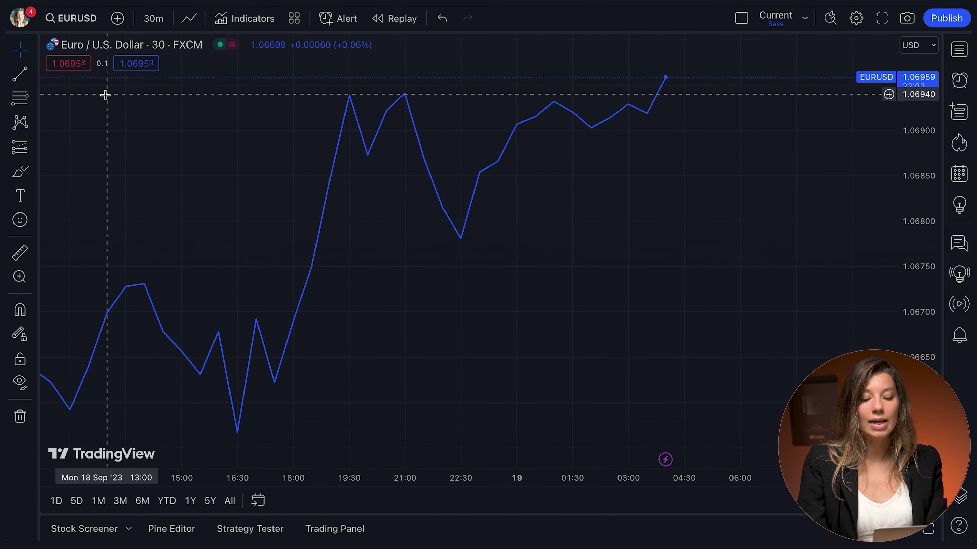
{"action": "left_click_drag", "start_coordinate": [478, 218], "coordinate": [516, 235]}
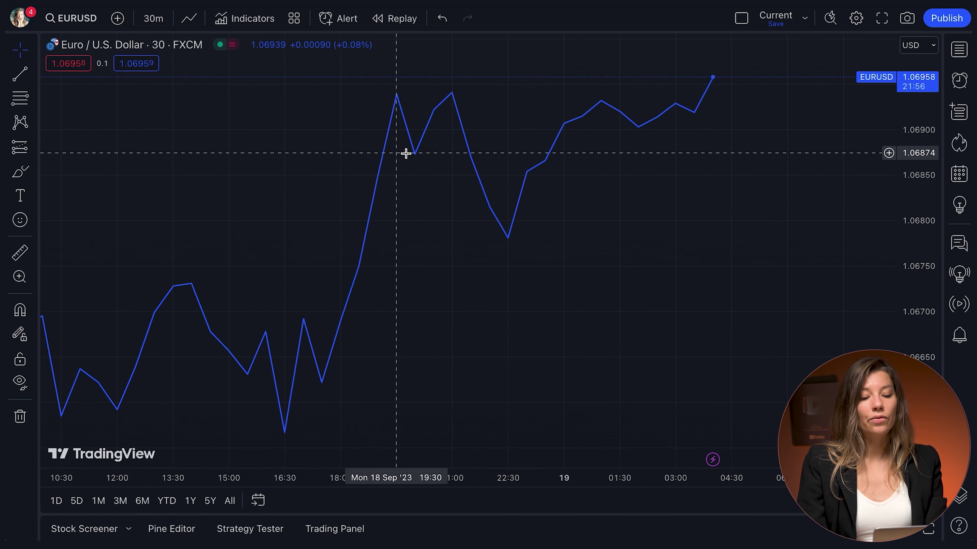
{"action": "left_click_drag", "start_coordinate": [580, 234], "coordinate": [534, 267]}
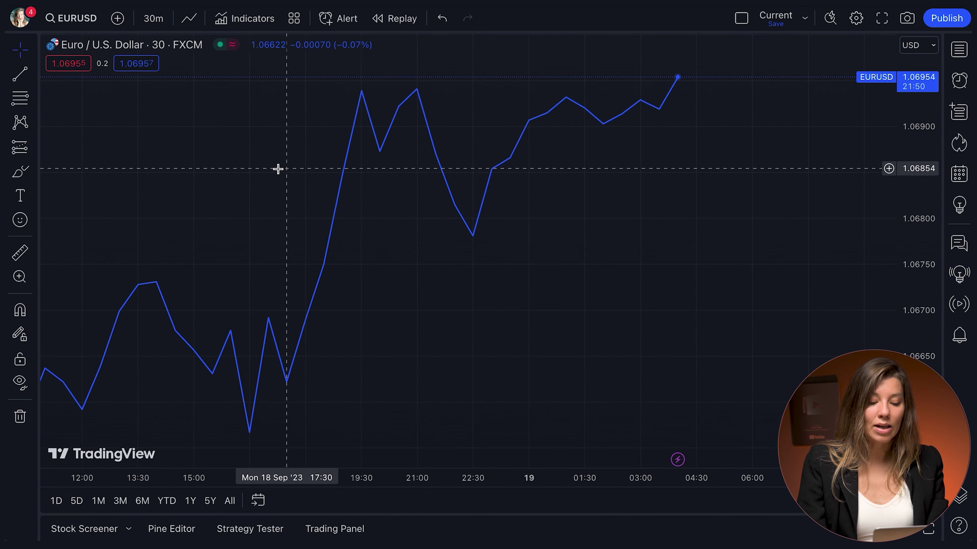
{"action": "left_click", "coordinate": [190, 20]}
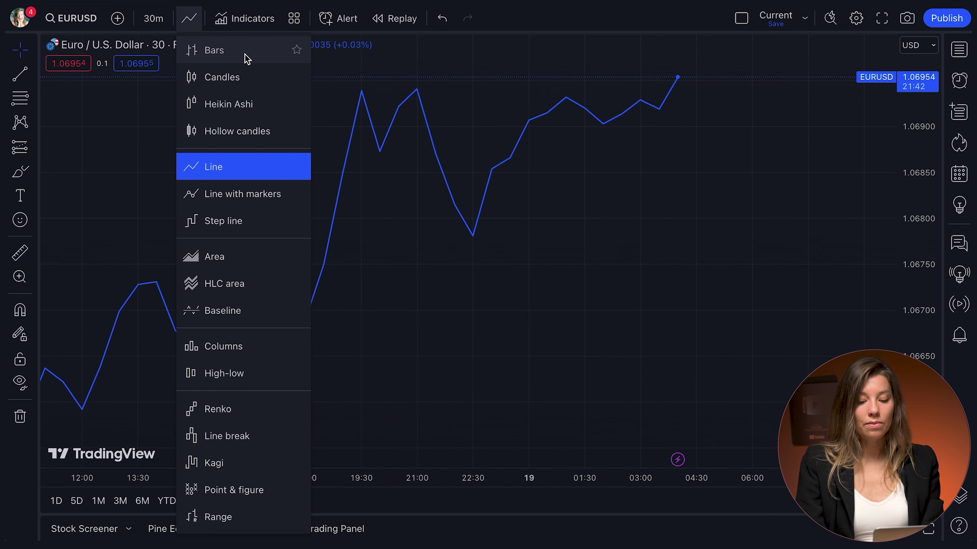
Step: Redraw the chart as OHLC Bars, pan and zoom past the latest bar, then reopen the style list
{"action": "left_click", "coordinate": [214, 51]}
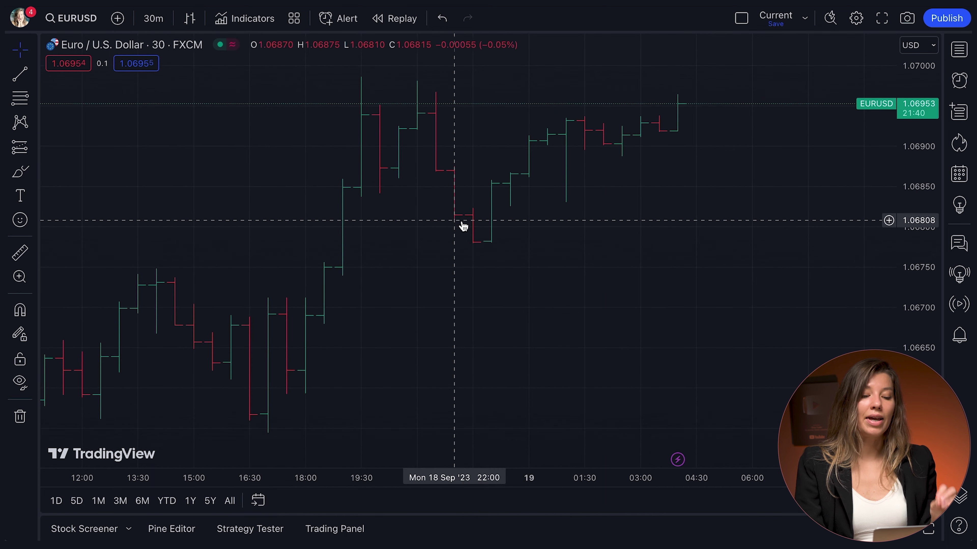
{"action": "left_click_drag", "start_coordinate": [451, 222], "coordinate": [554, 221]}
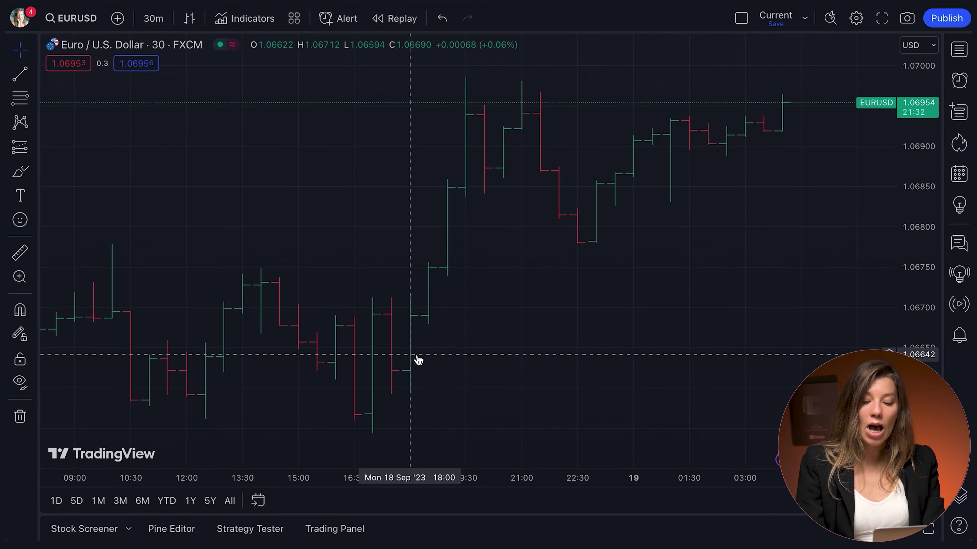
{"action": "scroll", "coordinate": [419, 360], "scroll_direction": "right", "scroll_amount": 5}
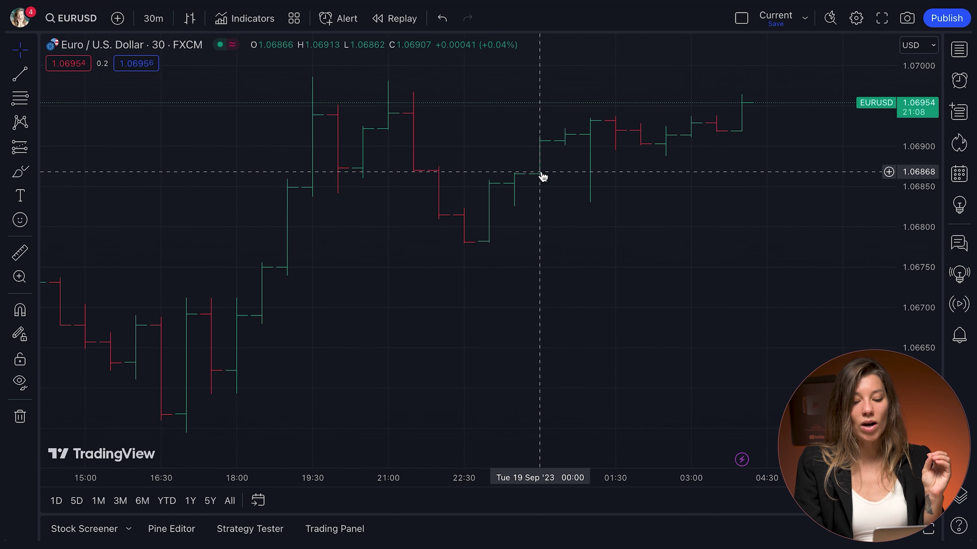
{"action": "left_click_drag", "start_coordinate": [609, 153], "coordinate": [525, 155]}
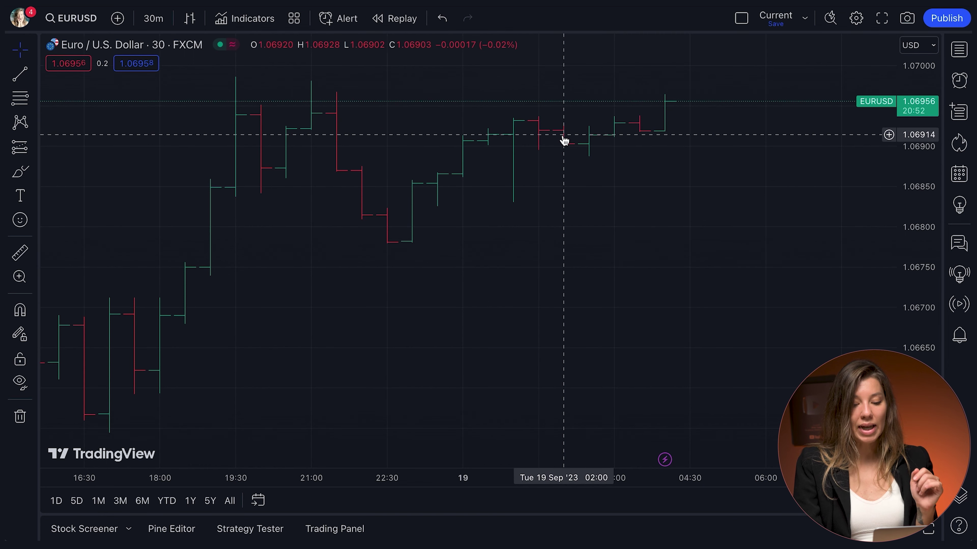
{"action": "scroll", "coordinate": [515, 239], "scroll_direction": "left", "scroll_amount": 10}
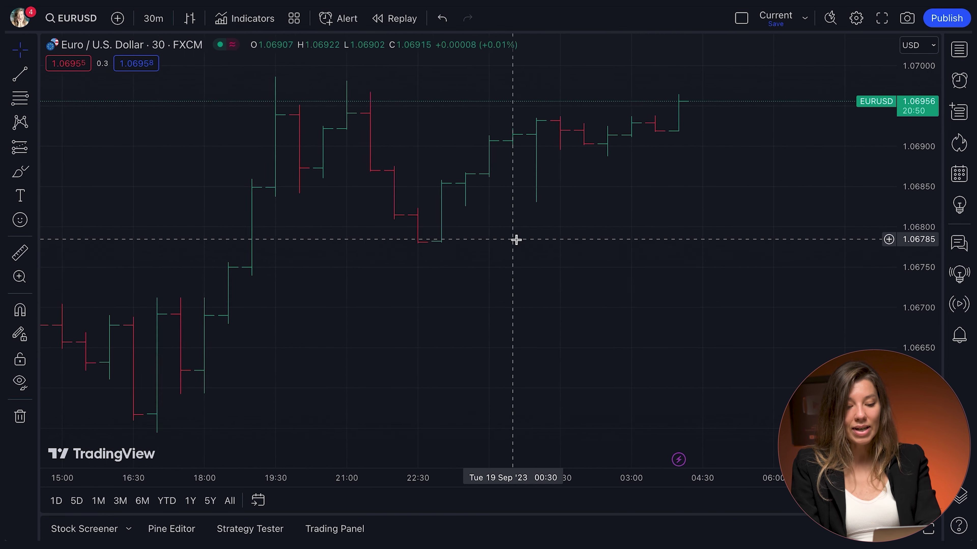
{"action": "scroll", "coordinate": [515, 240], "scroll_direction": "down", "scroll_amount": 3}
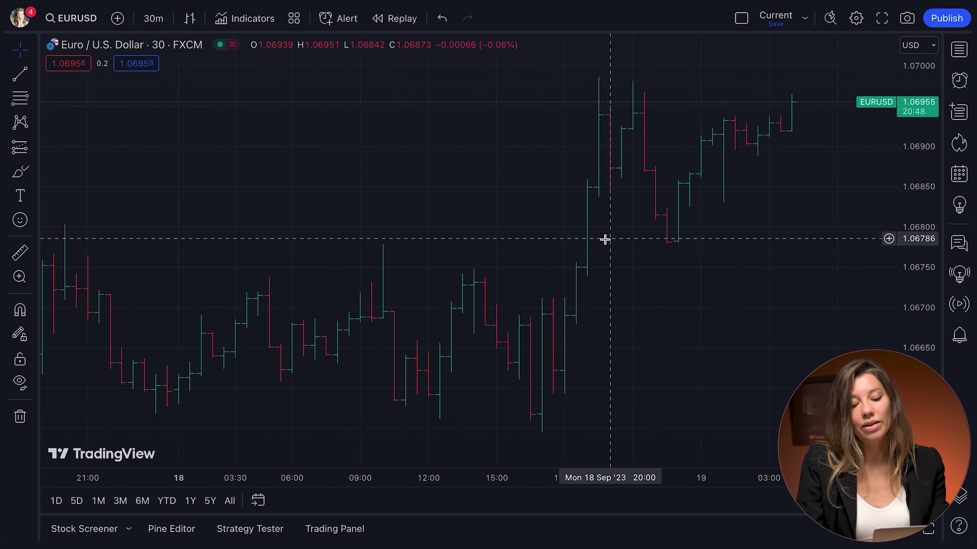
{"action": "left_click_drag", "start_coordinate": [604, 240], "coordinate": [417, 257]}
{"action": "scroll", "coordinate": [521, 248], "scroll_direction": "up", "scroll_amount": 5}
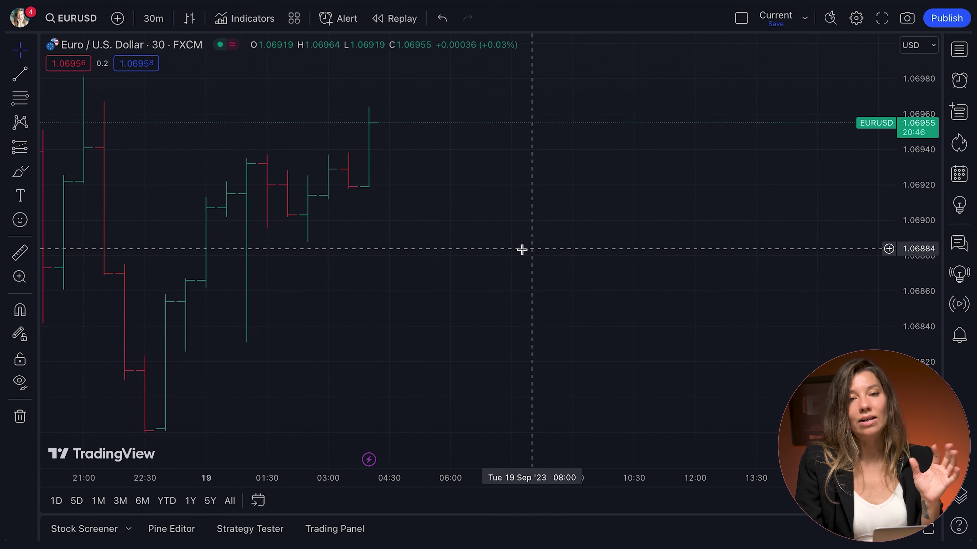
{"action": "left_click_drag", "start_coordinate": [405, 257], "coordinate": [656, 251]}
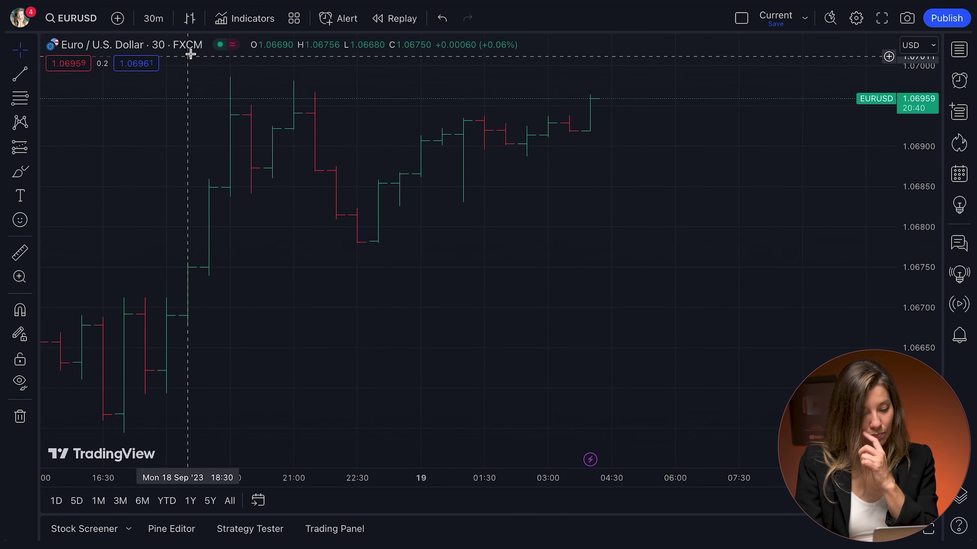
{"action": "left_click", "coordinate": [189, 18]}
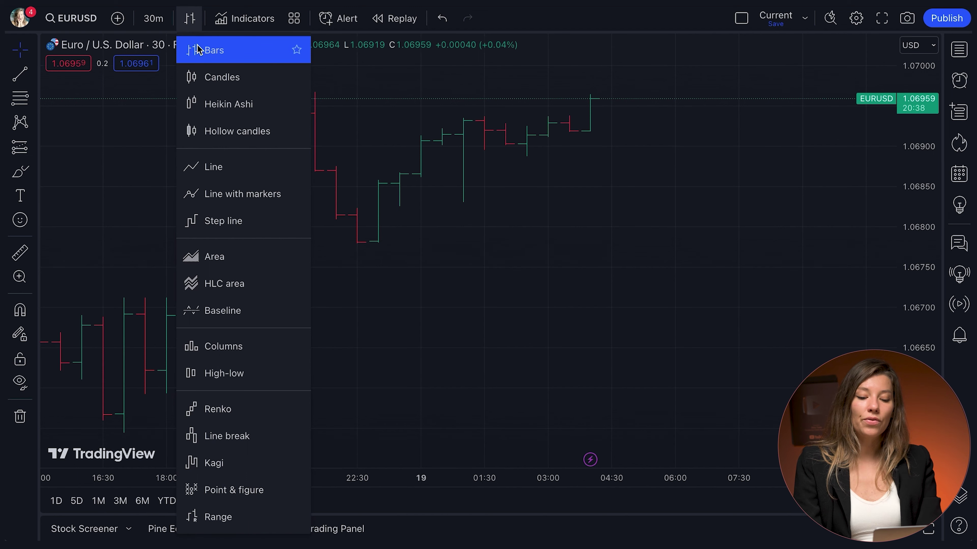
Step: Switch the chart style back to Candles and pan and zoom to inspect earlier and later candles
{"action": "left_click", "coordinate": [229, 78]}
{"action": "left_click_drag", "start_coordinate": [280, 241], "coordinate": [449, 240]}
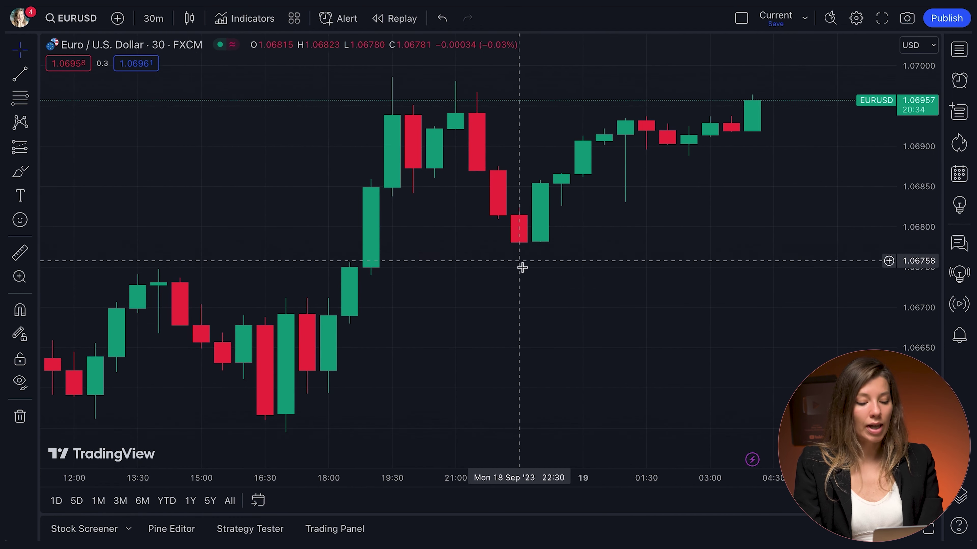
{"action": "scroll", "coordinate": [513, 288], "scroll_direction": "down", "scroll_amount": 3}
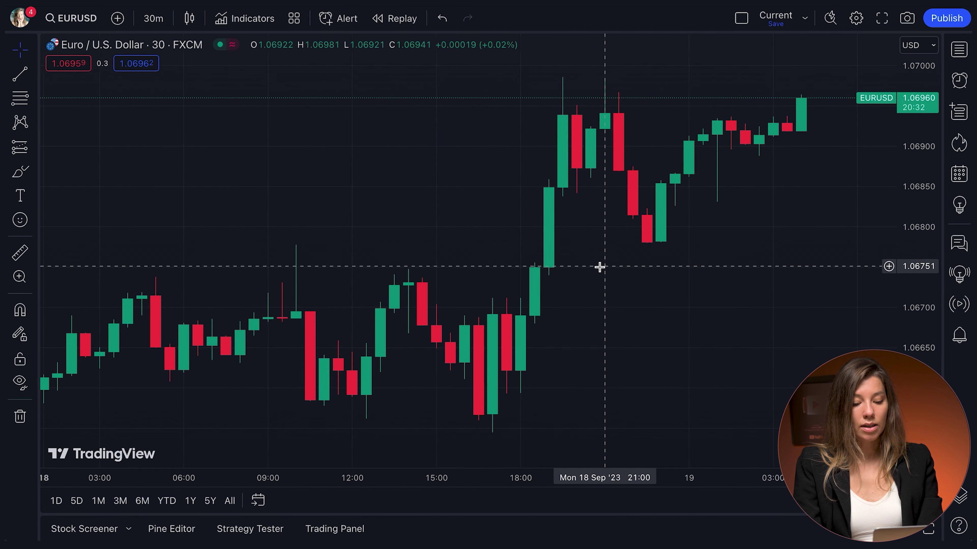
{"action": "left_click_drag", "start_coordinate": [600, 269], "coordinate": [484, 270]}
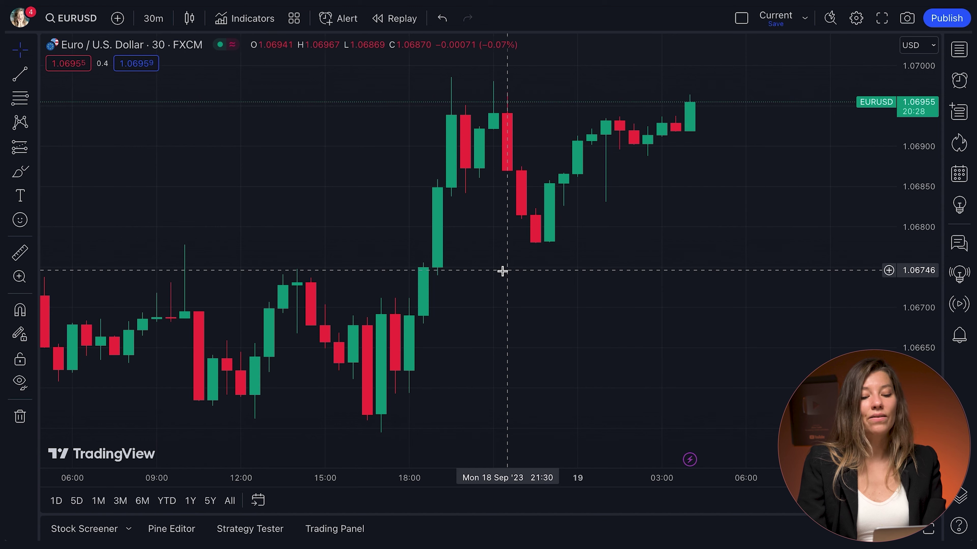
{"action": "scroll", "coordinate": [502, 270], "scroll_direction": "up", "scroll_amount": 3}
{"action": "left_click_drag", "start_coordinate": [438, 261], "coordinate": [543, 272]}
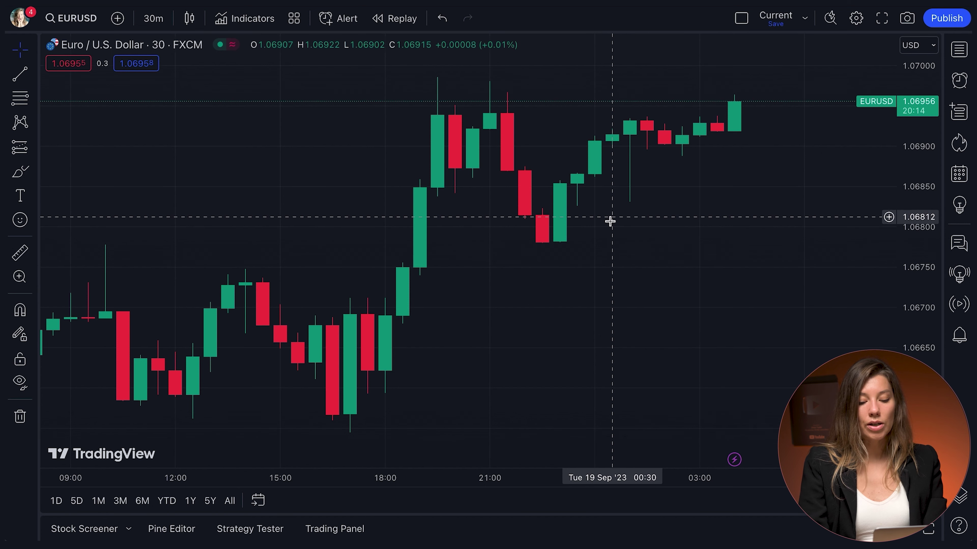
{"action": "scroll", "coordinate": [605, 222], "scroll_direction": "up", "scroll_amount": 4}
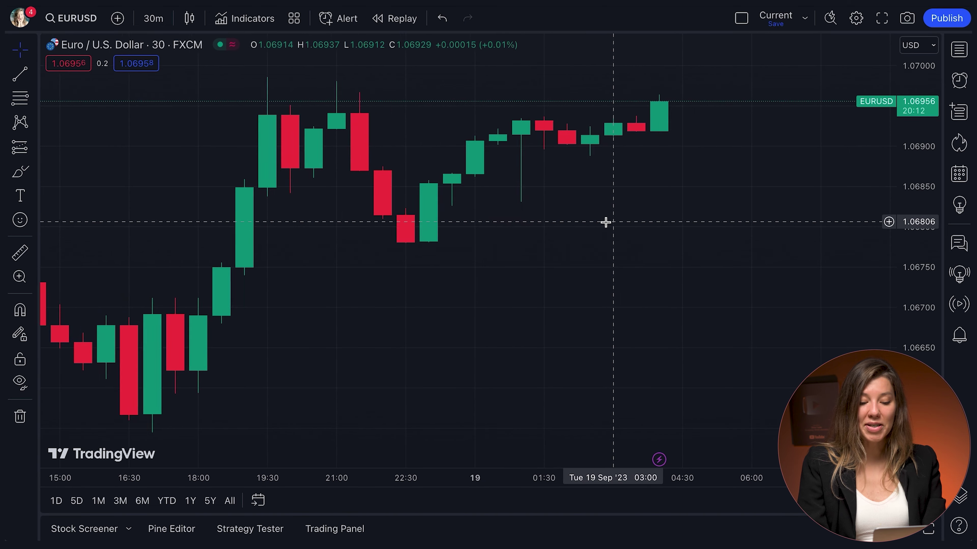
{"action": "left_click_drag", "start_coordinate": [500, 232], "coordinate": [644, 228]}
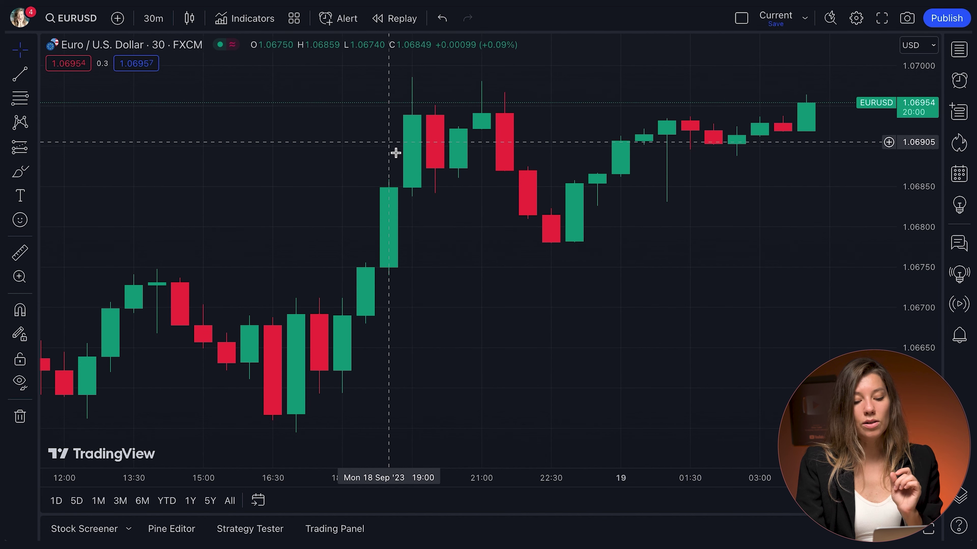
Step: Change the timeframe from 30m to 1 minute and center the latest candles around 04:00–04:10 on 19 Sep
{"action": "left_click", "coordinate": [160, 23]}
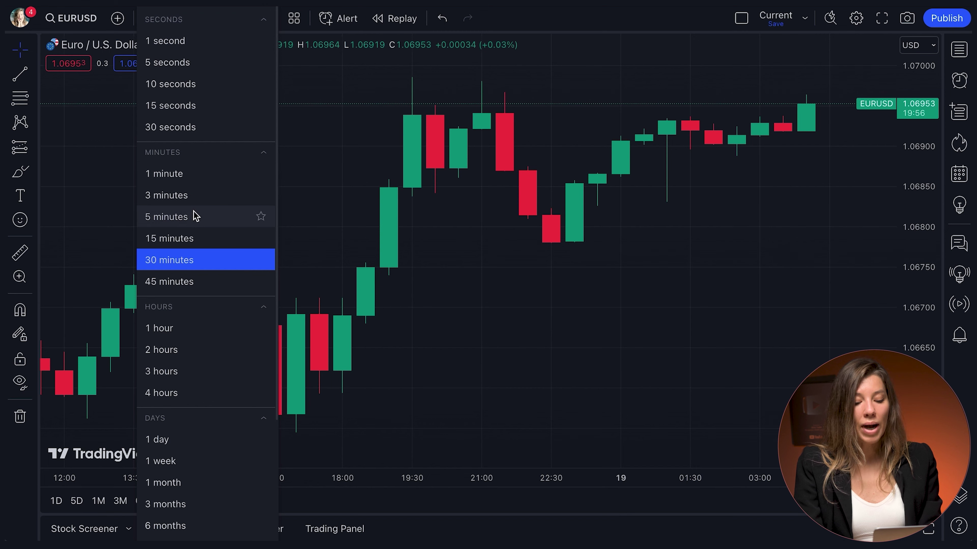
{"action": "left_click", "coordinate": [186, 176]}
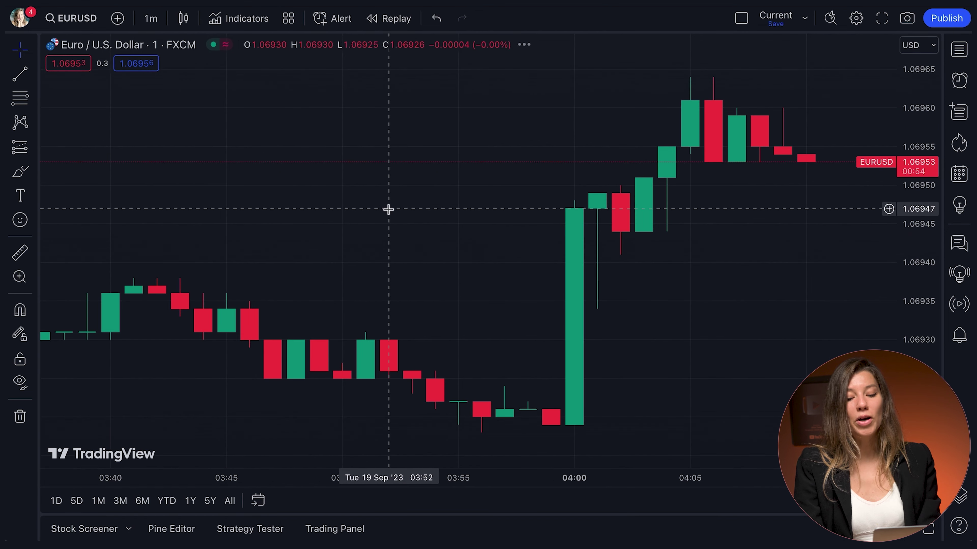
{"action": "left_click_drag", "start_coordinate": [479, 240], "coordinate": [330, 239]}
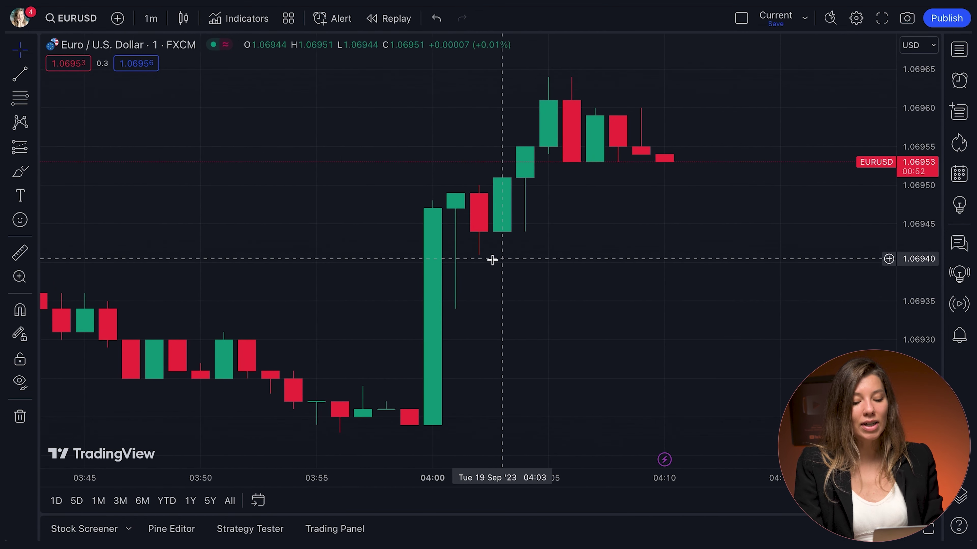
{"action": "left_click_drag", "start_coordinate": [479, 276], "coordinate": [451, 281]}
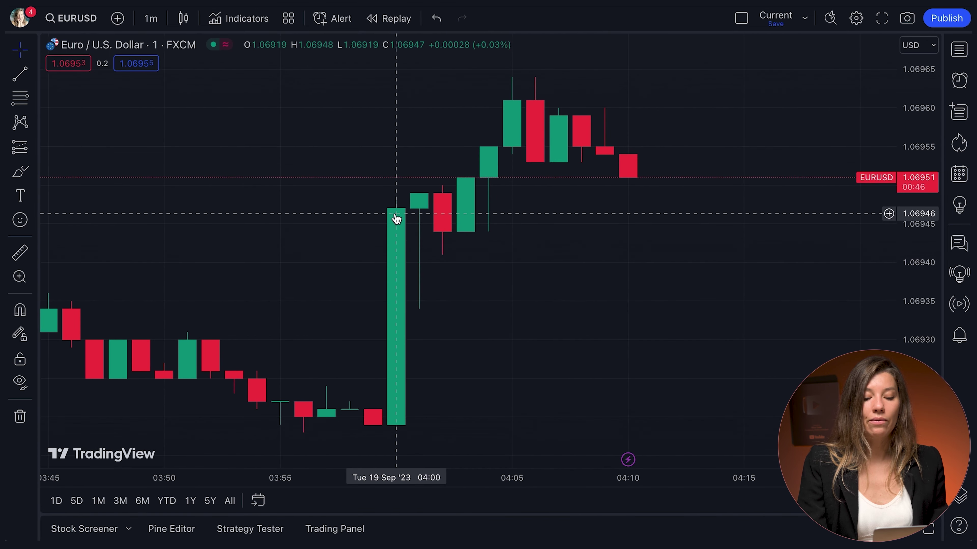
{"action": "left_click_drag", "start_coordinate": [525, 204], "coordinate": [457, 209]}
{"action": "left_click_drag", "start_coordinate": [571, 228], "coordinate": [471, 225]}
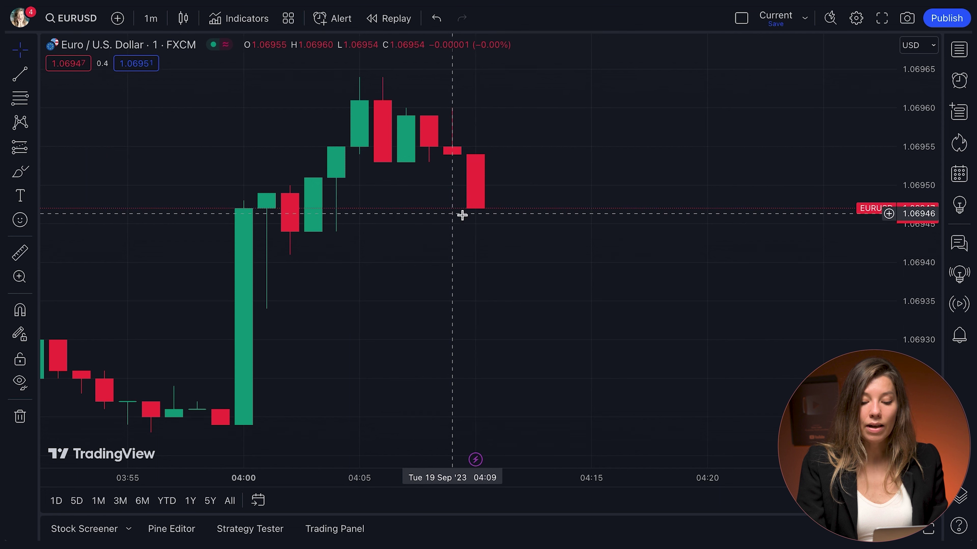